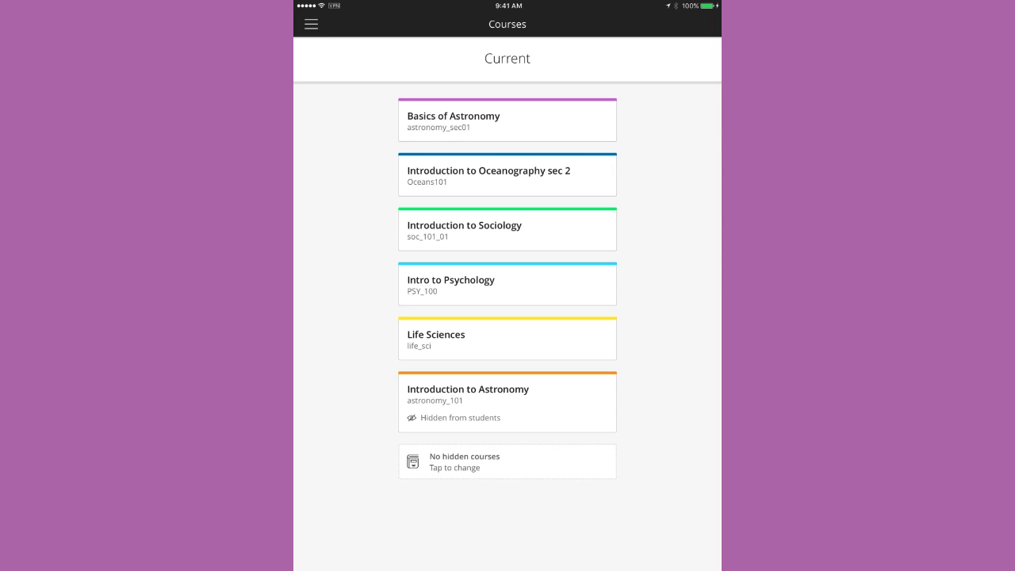
# Hide the Introduction to Oceanography sec 2 course, save, and open Basics of Astronomy.
pyautogui.click(491, 462)
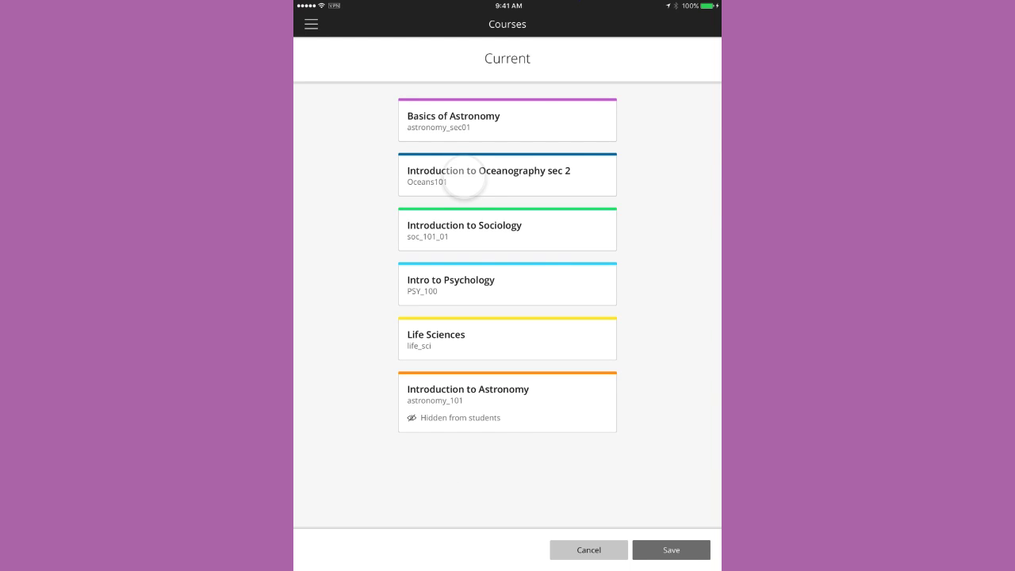
pyautogui.click(464, 176)
pyautogui.click(672, 549)
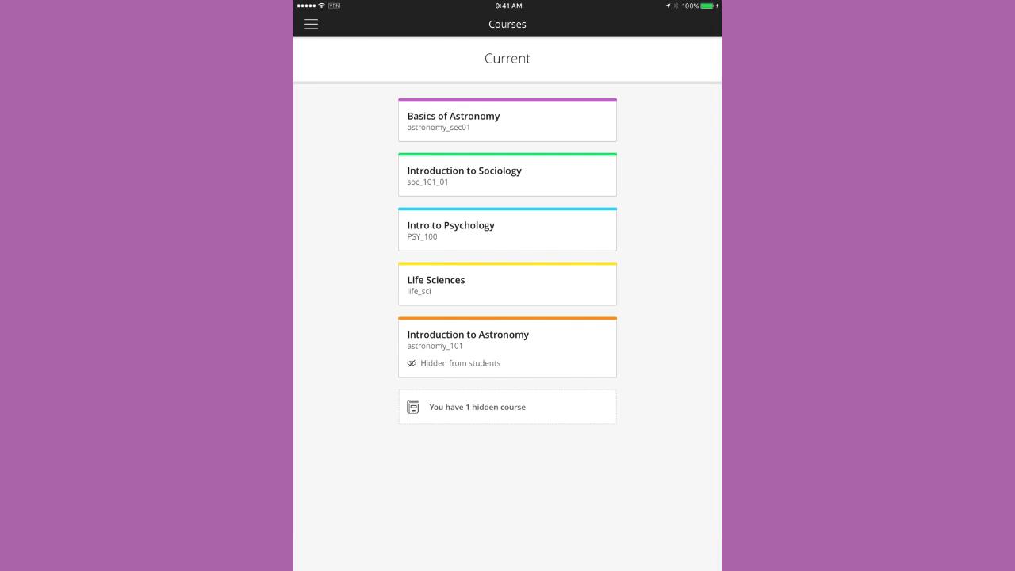
pyautogui.click(476, 125)
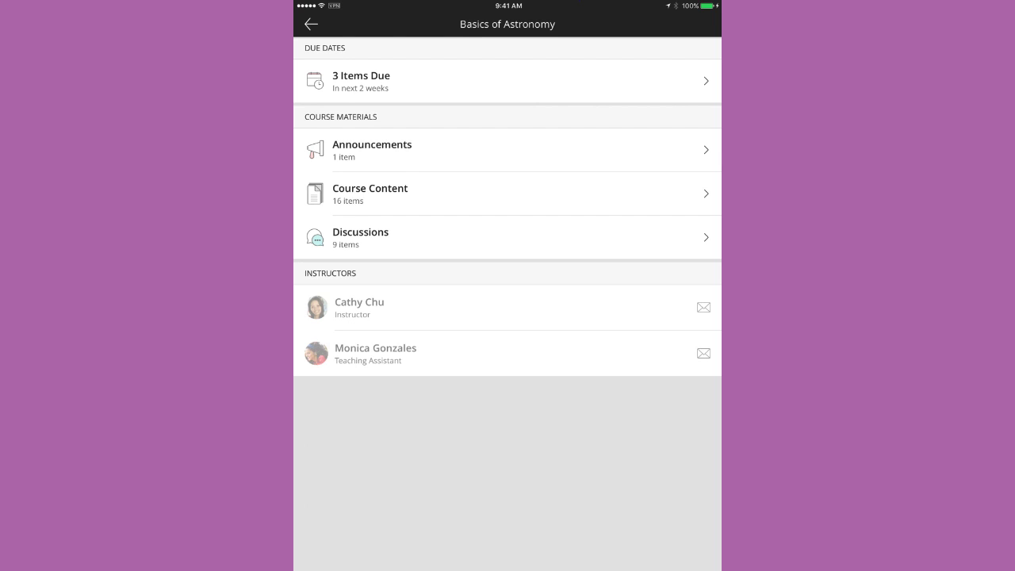
# Post the announcement 'First test coming up' with the comment 'Be sure to use the study guide'.
pyautogui.click(388, 150)
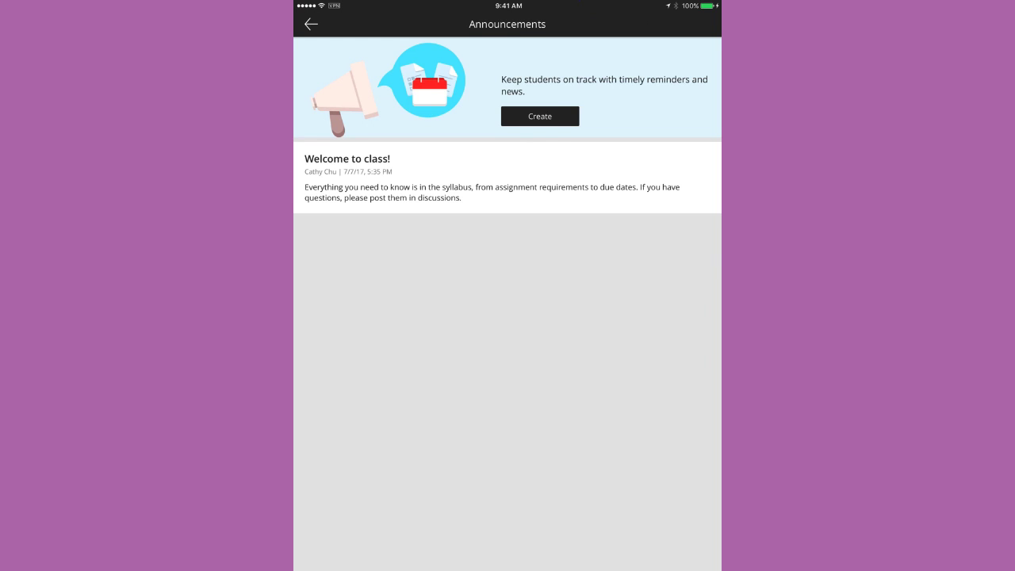
pyautogui.click(539, 118)
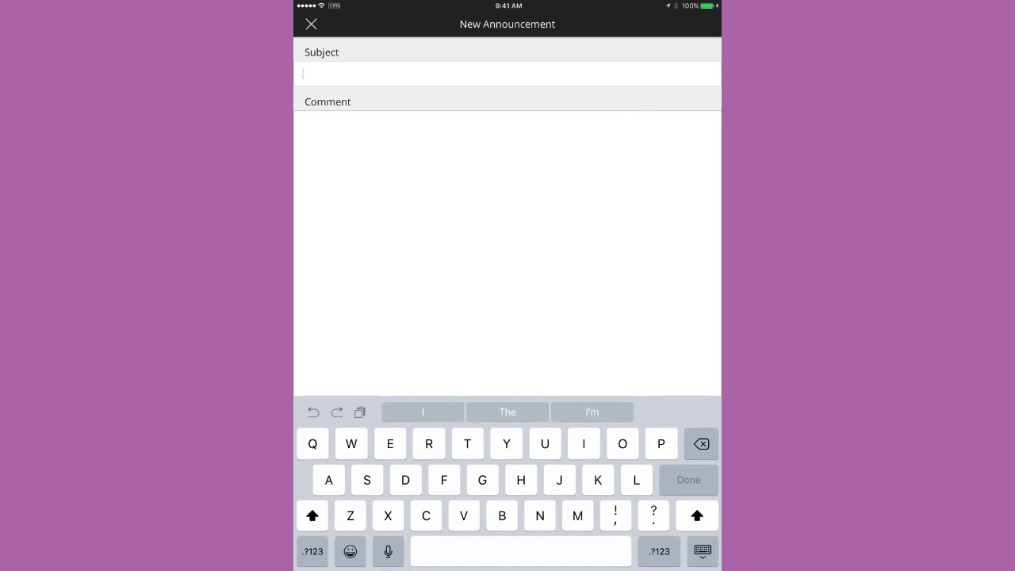
pyautogui.click(388, 551)
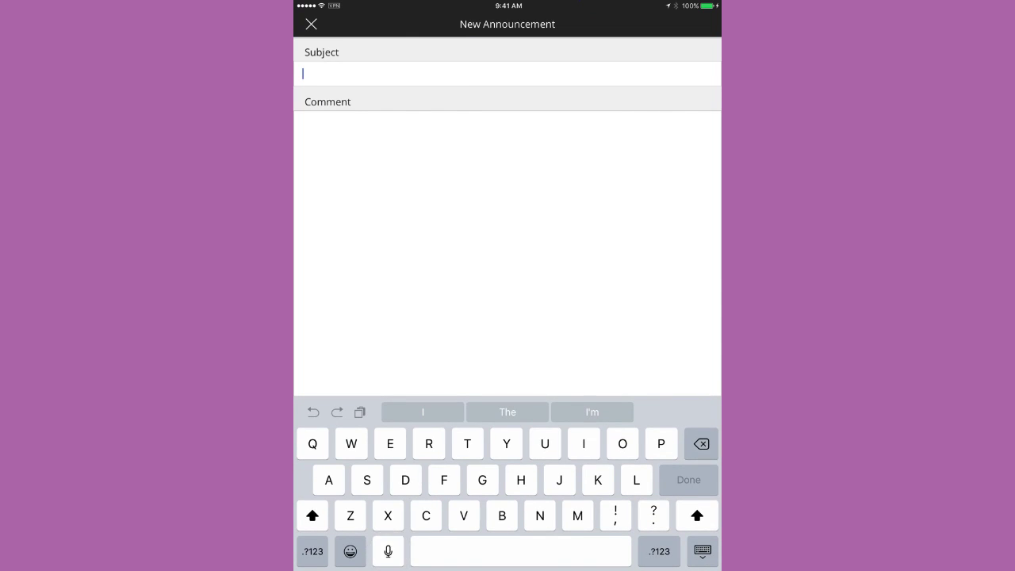
pyautogui.click(508, 545)
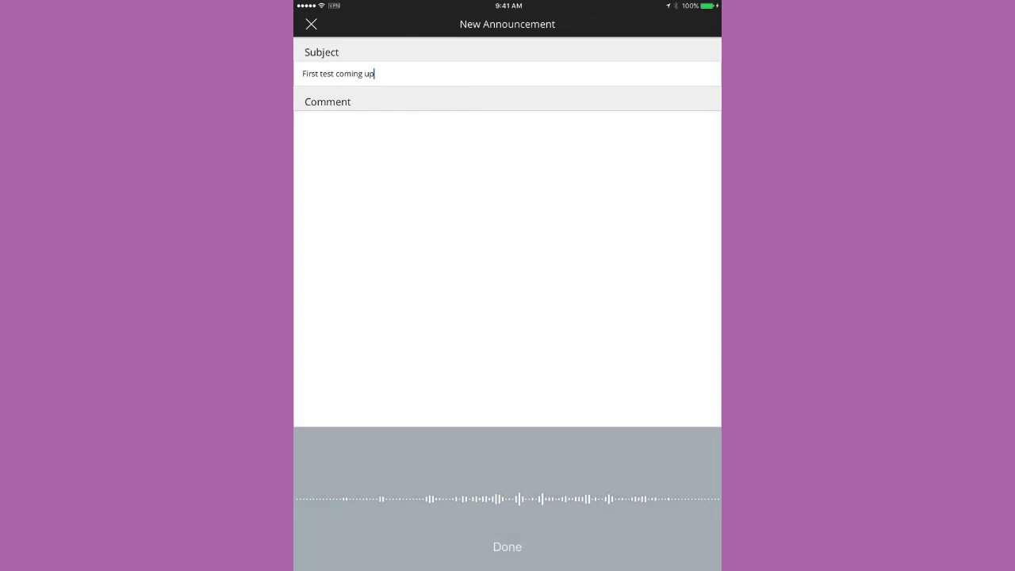
pyautogui.click(329, 143)
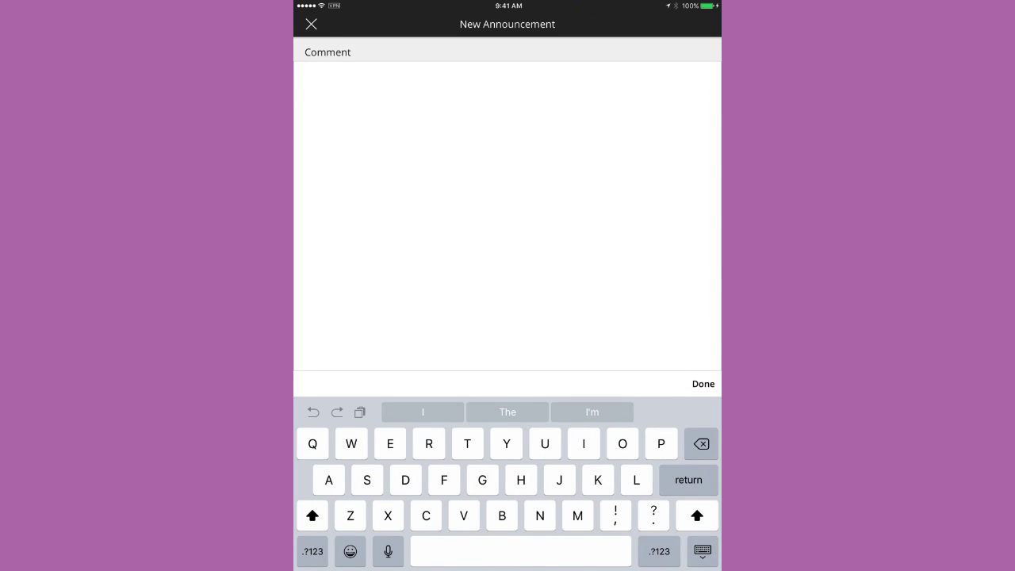
pyautogui.click(389, 551)
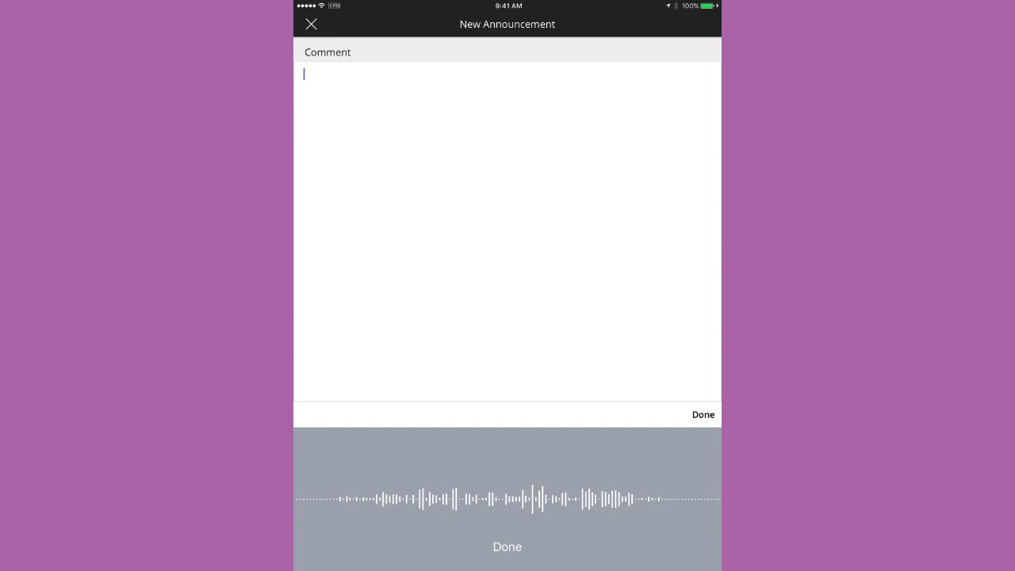
pyautogui.click(698, 414)
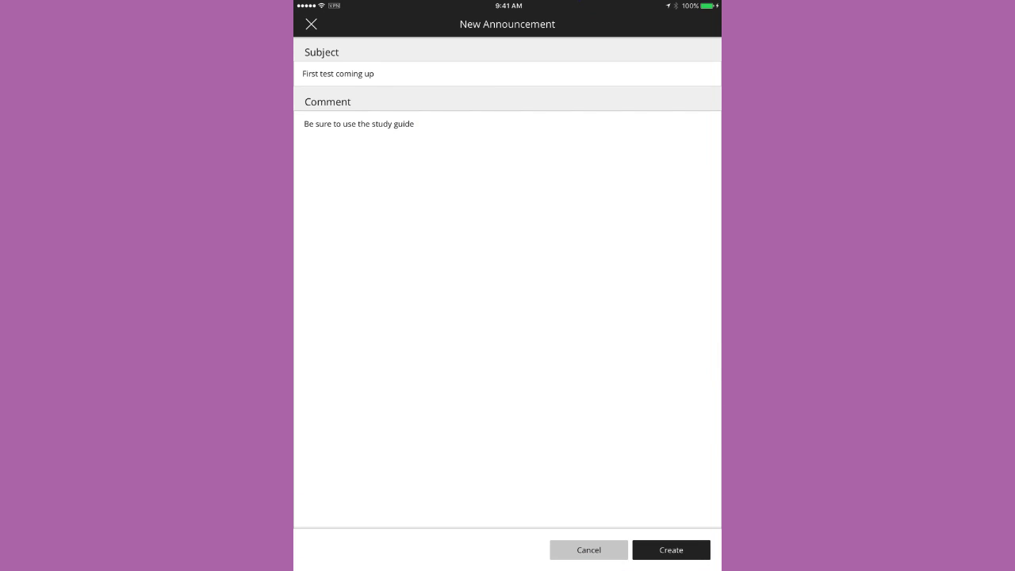
pyautogui.click(675, 549)
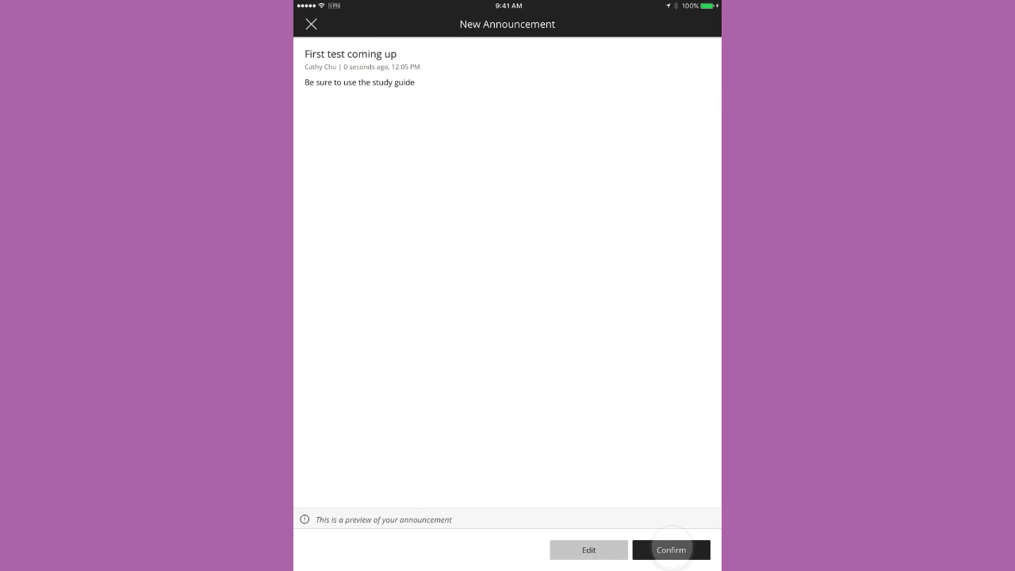
pyautogui.click(671, 550)
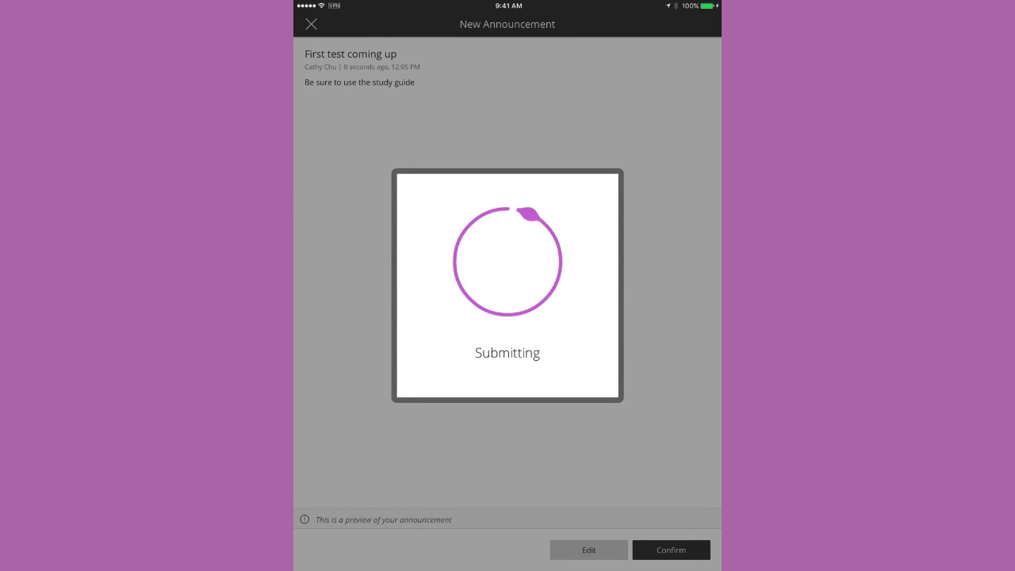
pyautogui.click(508, 408)
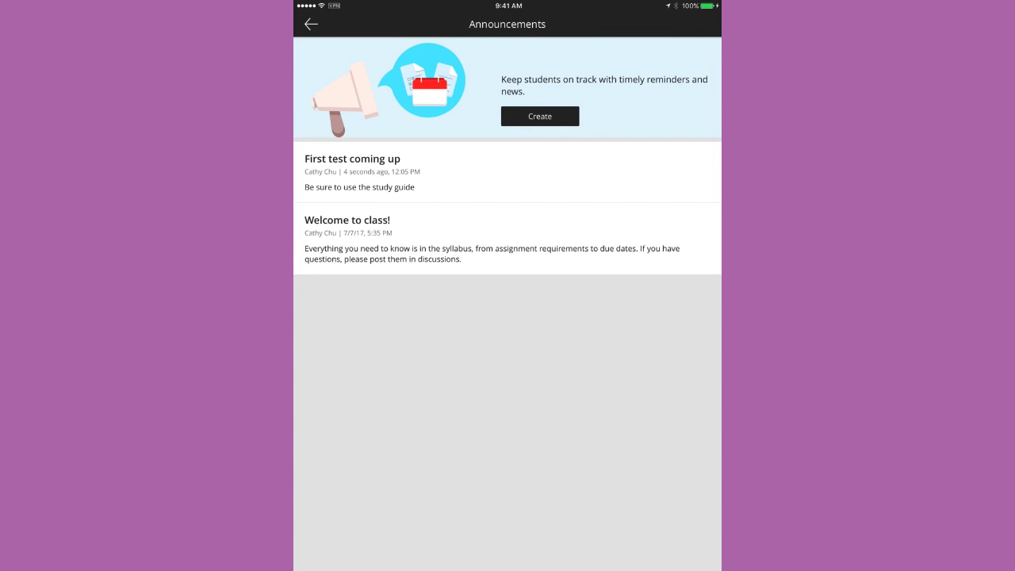
# Return to the Basics of Astronomy course page and open its 3 Items Due list.
pyautogui.click(317, 26)
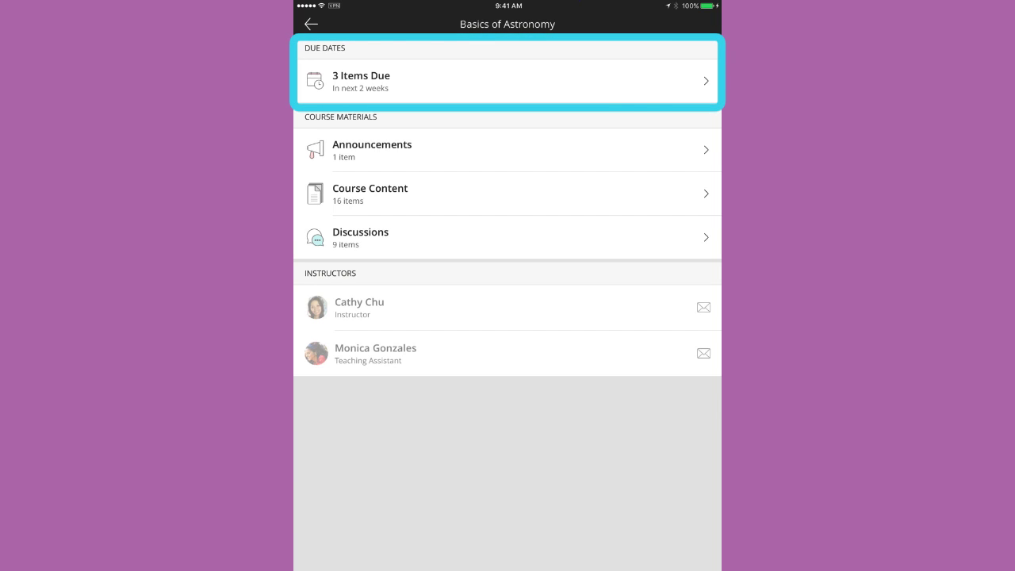
pyautogui.click(354, 76)
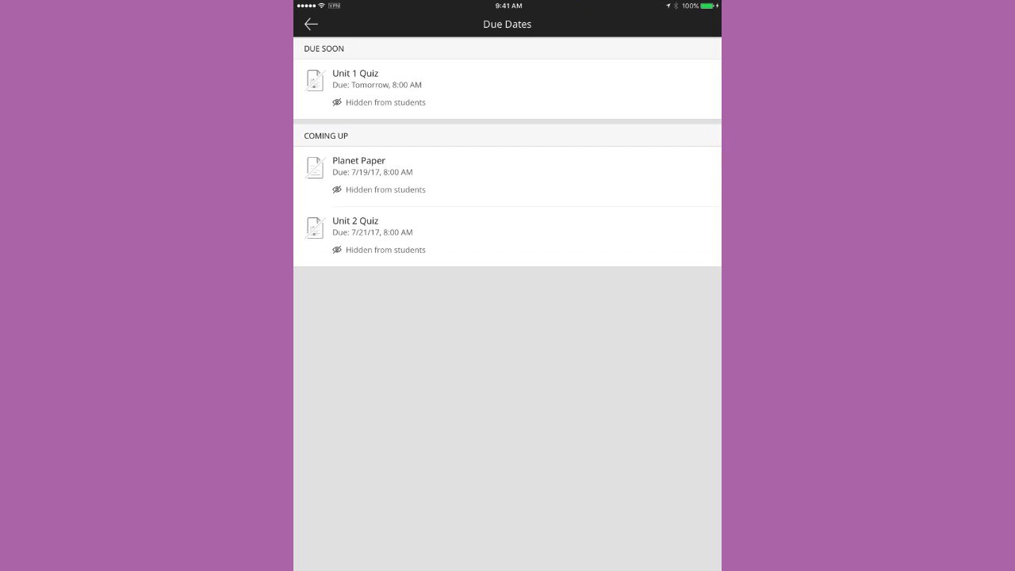
# Preview the Planet Paper assignment as students see it, then return to the due dates.
pyautogui.click(353, 172)
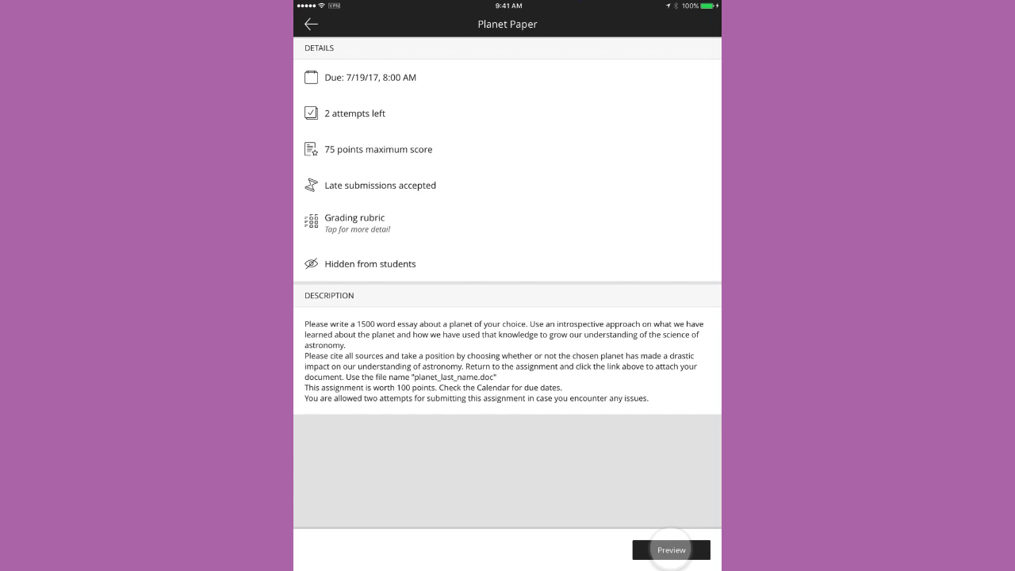
pyautogui.click(670, 549)
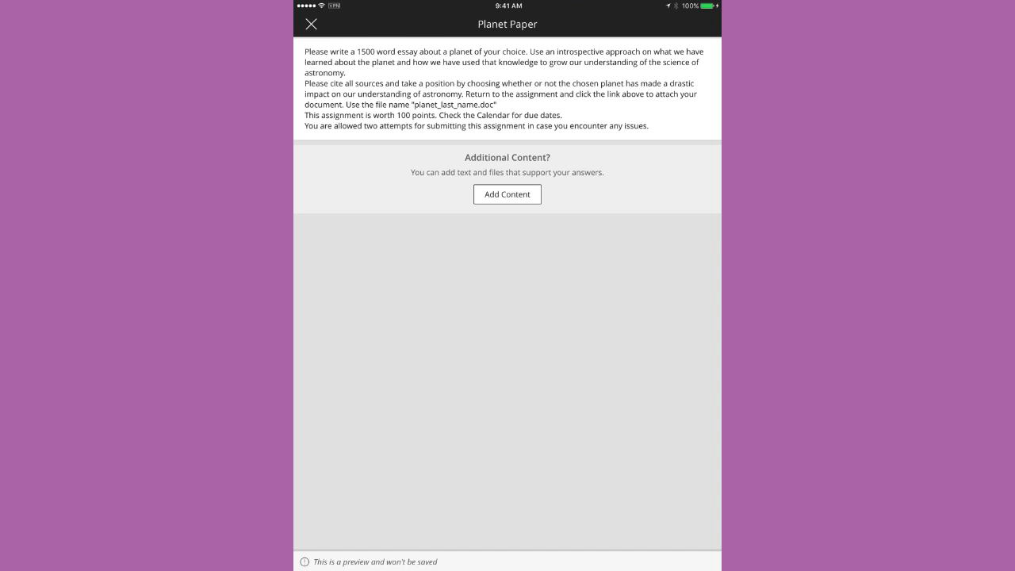
pyautogui.click(312, 24)
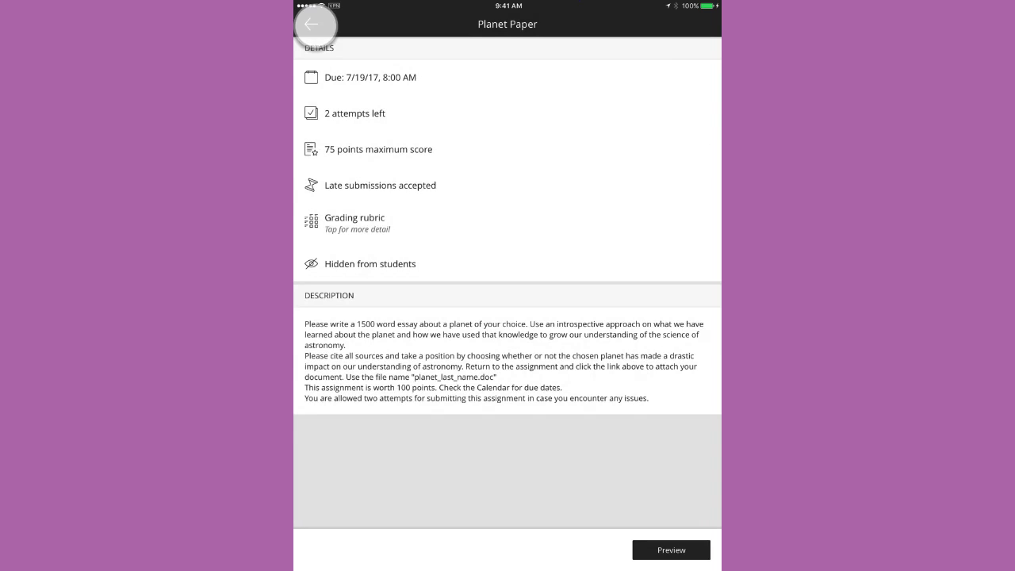
pyautogui.click(310, 24)
# Preview Unit 1 Quiz, answer Venus and Mars and Jupiter, and start the timer.
pyautogui.click(357, 86)
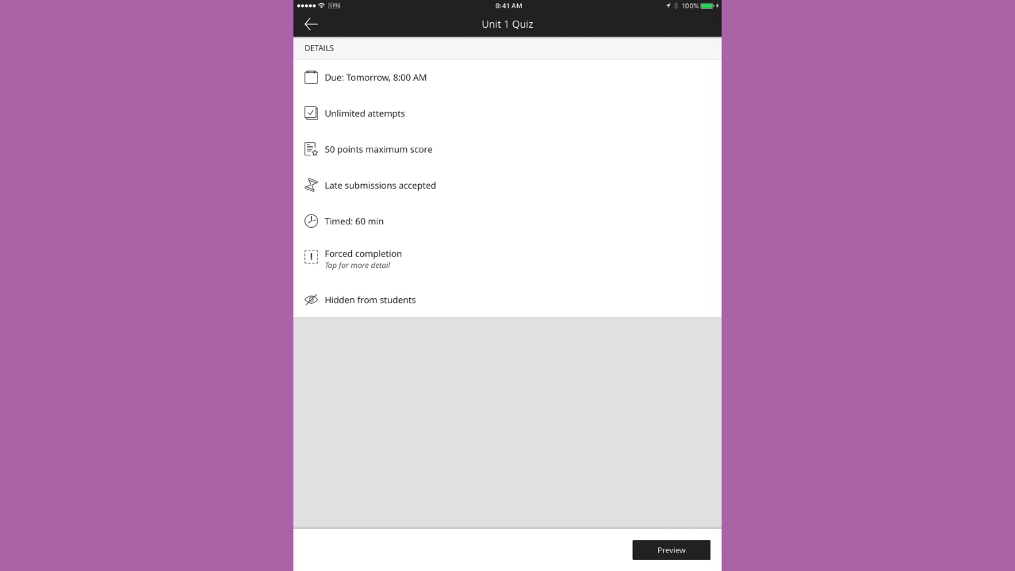
pyautogui.click(672, 549)
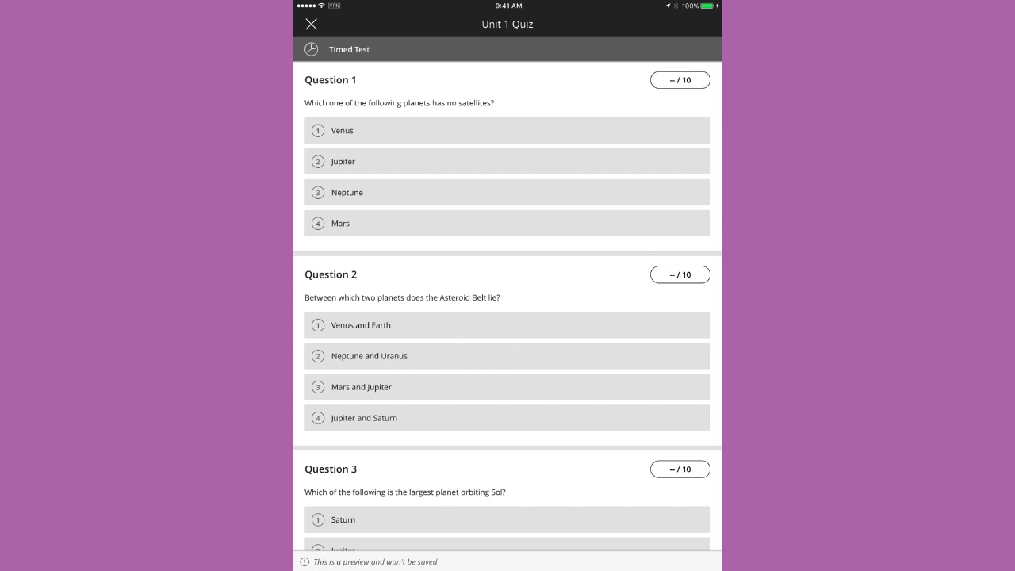
pyautogui.click(340, 131)
pyautogui.click(362, 388)
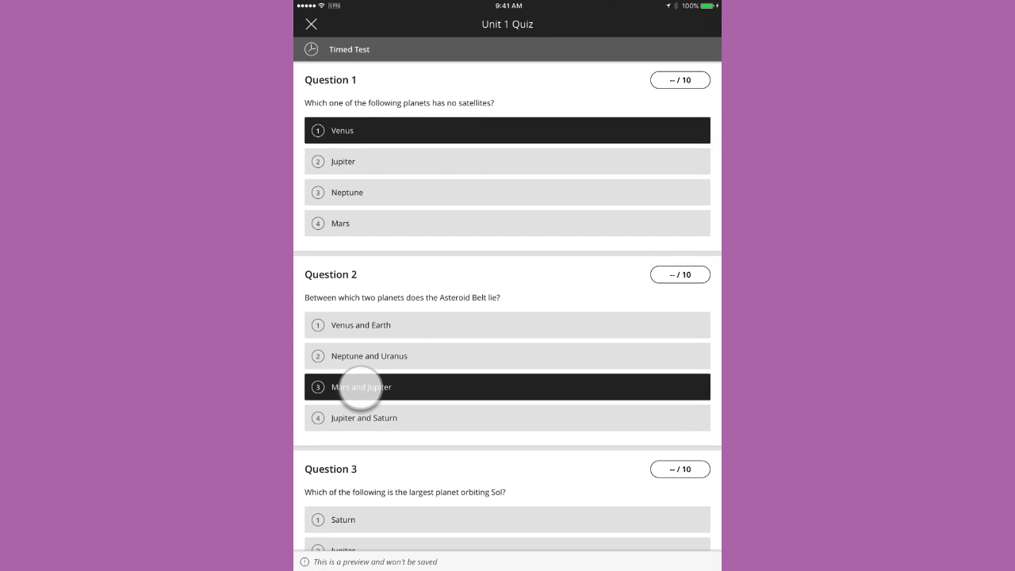
pyautogui.click(339, 51)
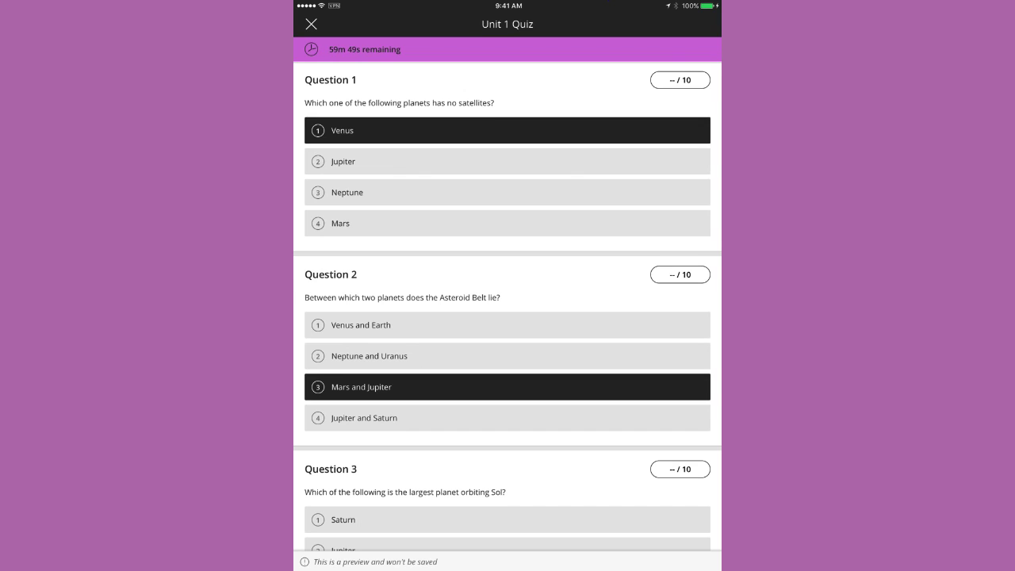
pyautogui.click(312, 24)
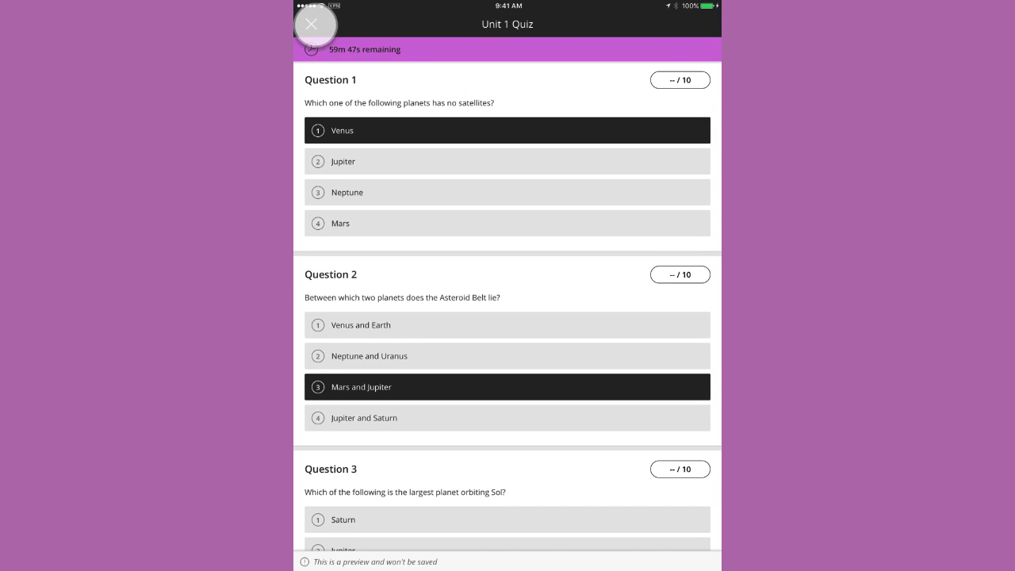
pyautogui.click(317, 25)
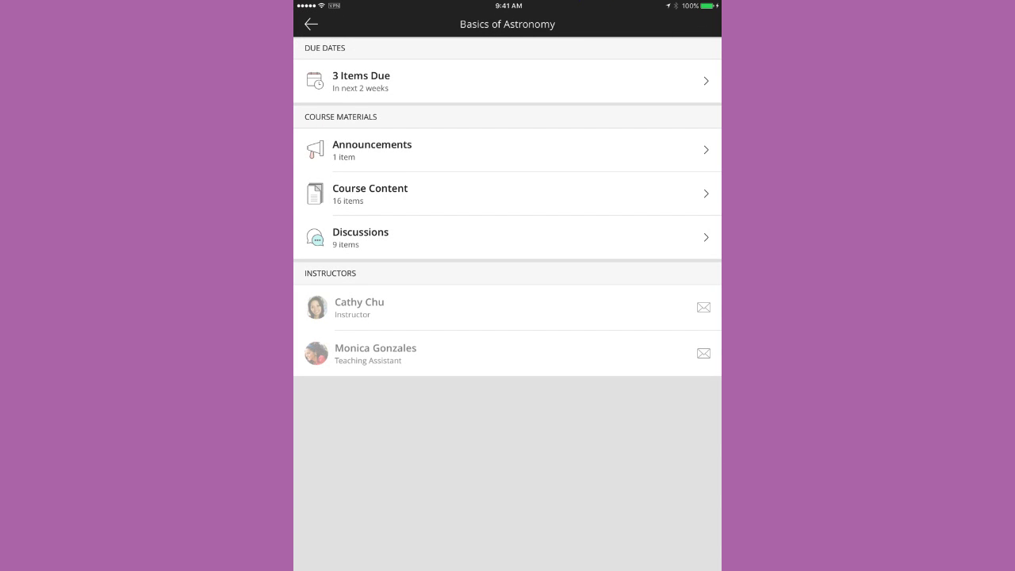
# View the Introduction folder's What is Astronomy? page and the Syllabus PDF.
pyautogui.click(352, 196)
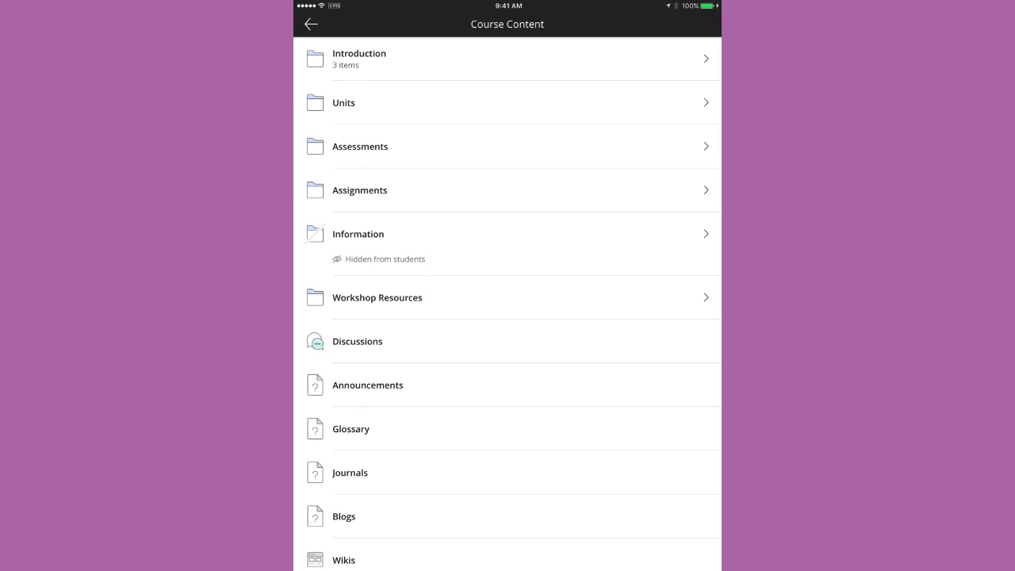
pyautogui.click(341, 56)
pyautogui.click(373, 54)
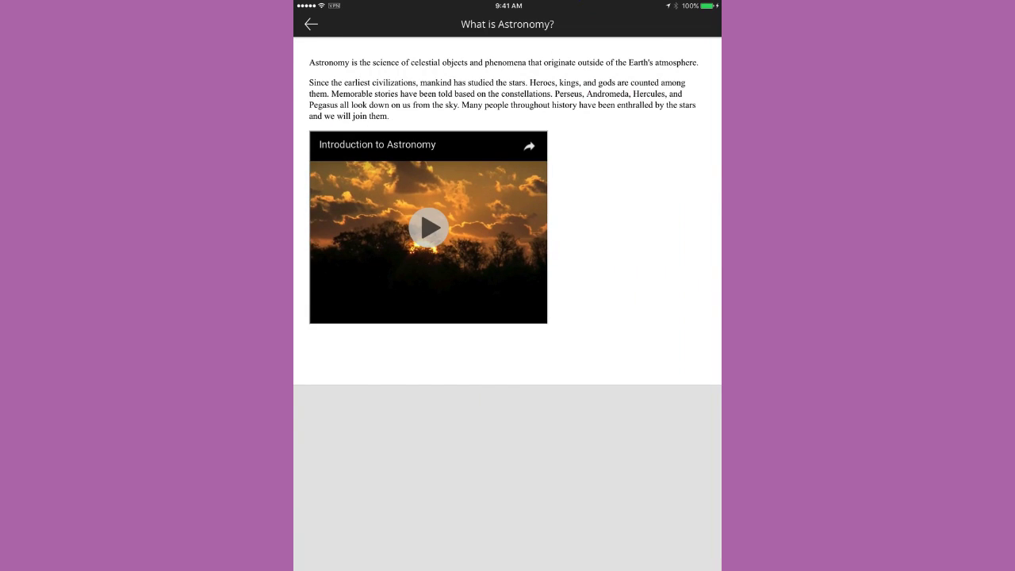
pyautogui.click(311, 24)
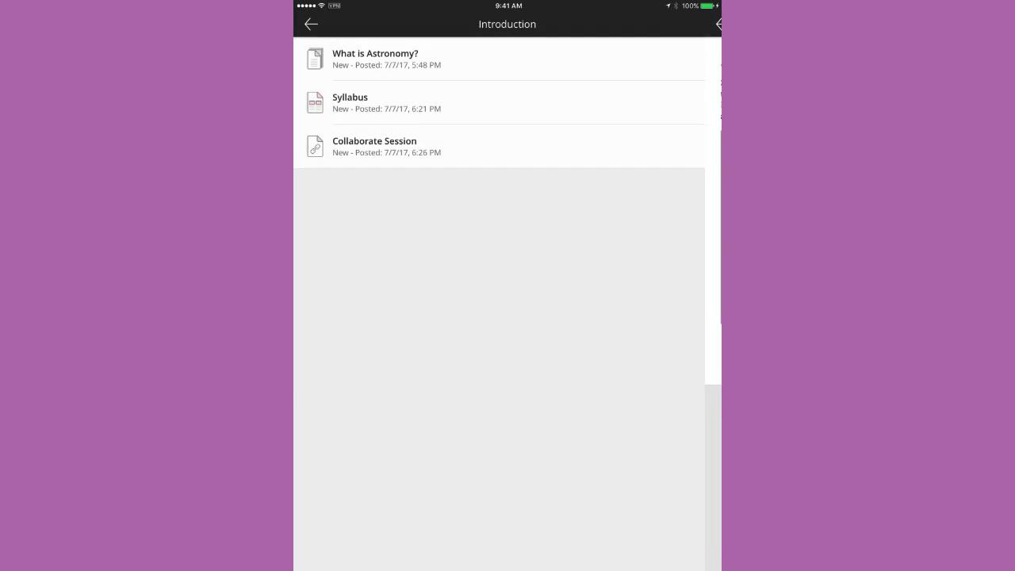
pyautogui.click(349, 101)
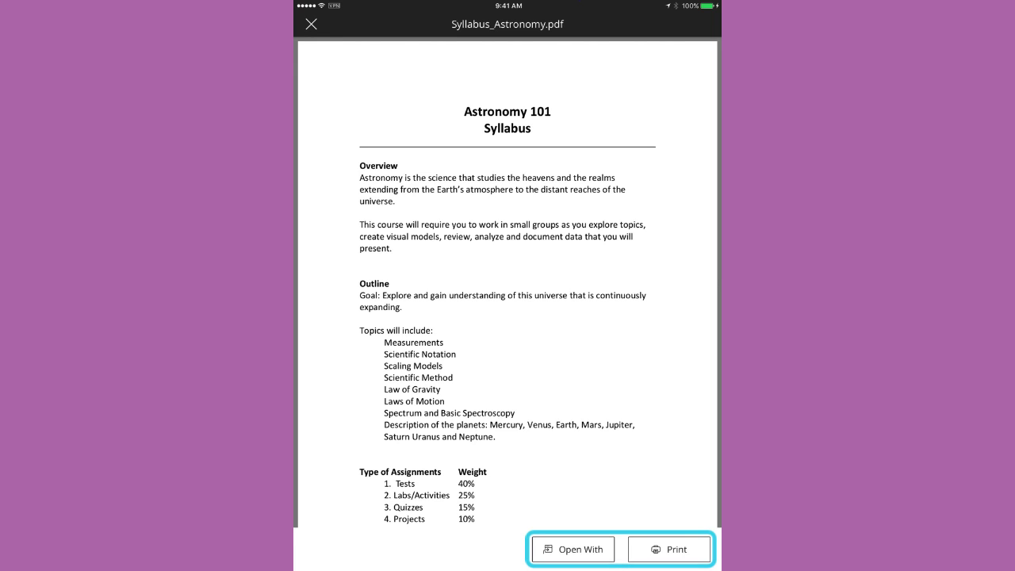
pyautogui.click(311, 24)
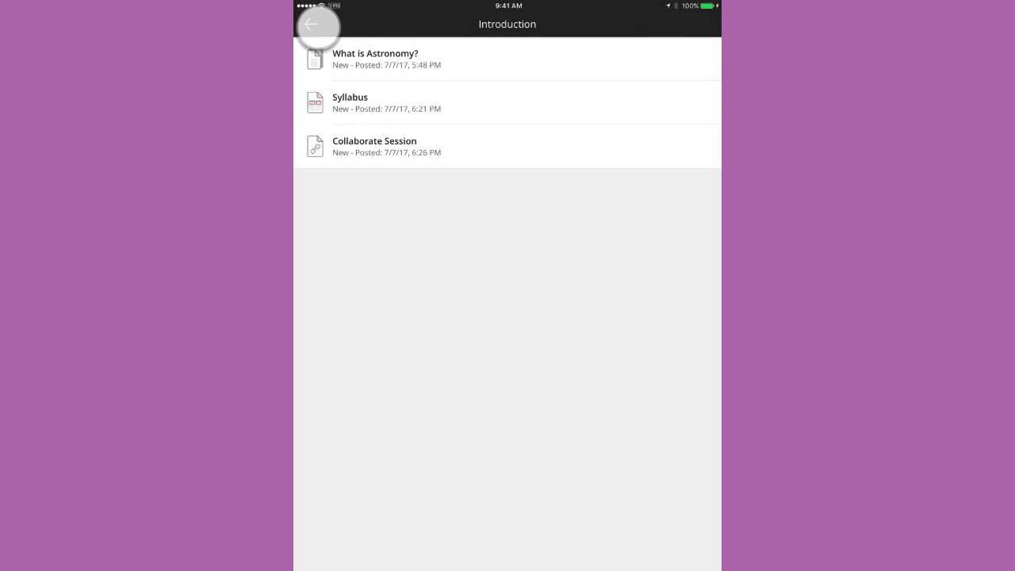
pyautogui.click(311, 24)
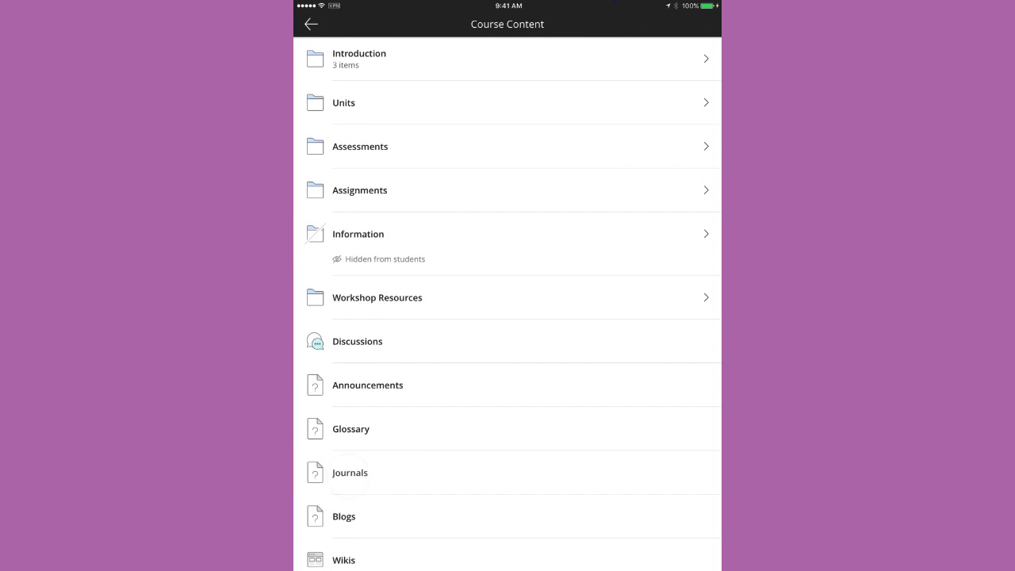
# View the Journals page listing Group Jupiter and Space Exploration, then go back.
pyautogui.click(347, 473)
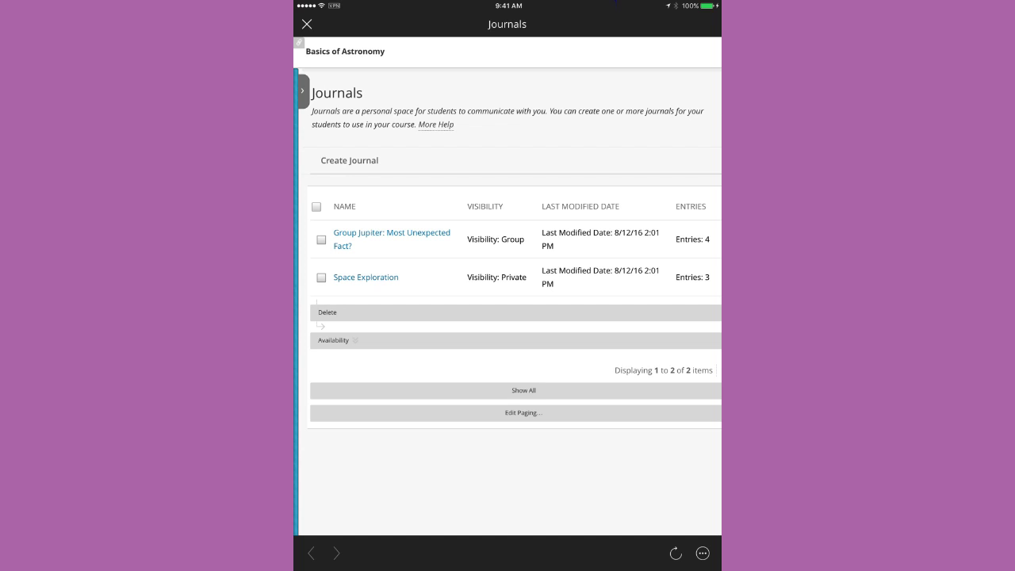
pyautogui.click(307, 24)
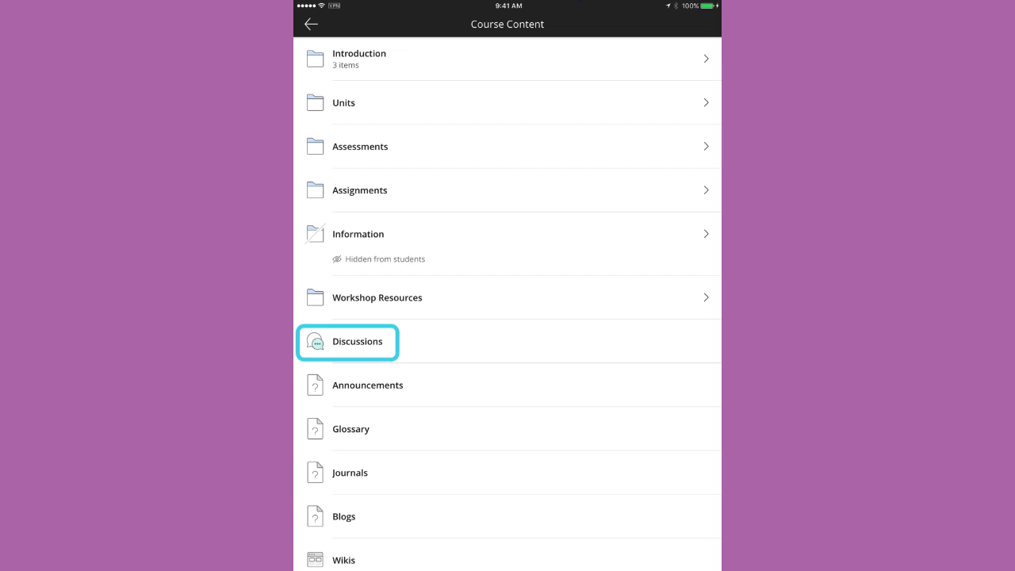
pyautogui.click(313, 24)
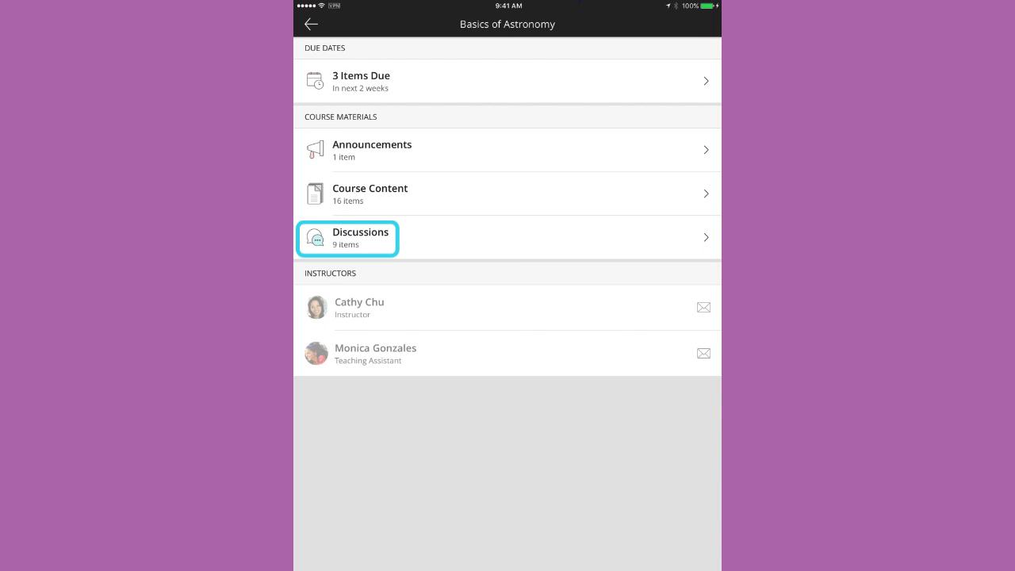
# Browse the Unit 2: Astrophotography/Imaging discussion forum, then return to the course page.
pyautogui.click(354, 235)
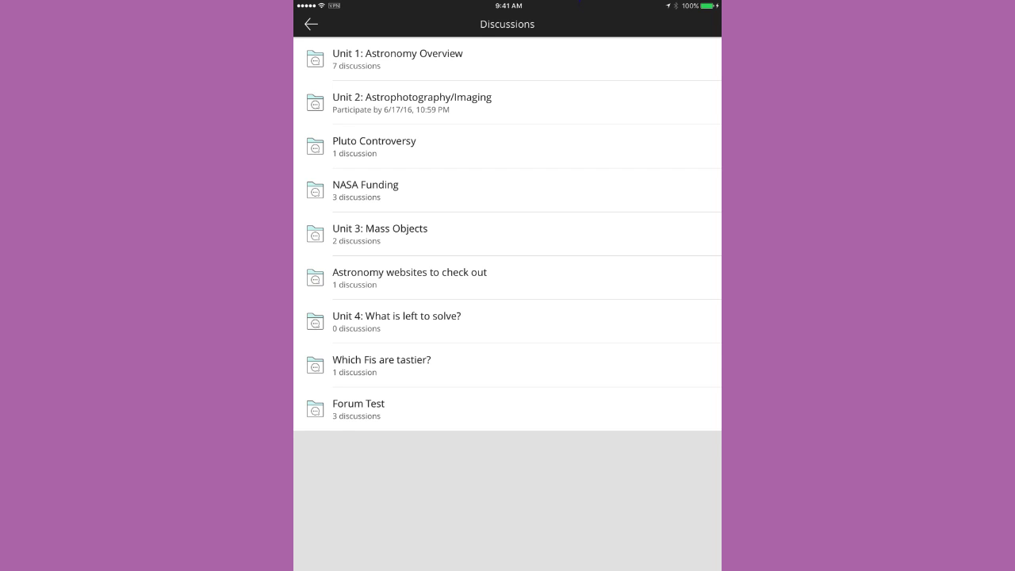
pyautogui.click(358, 98)
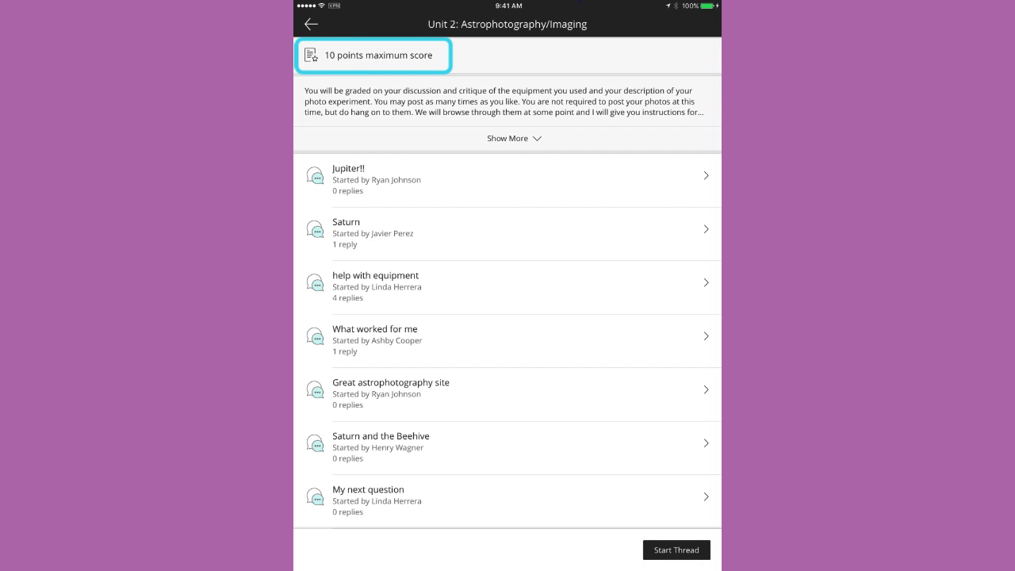
pyautogui.click(313, 23)
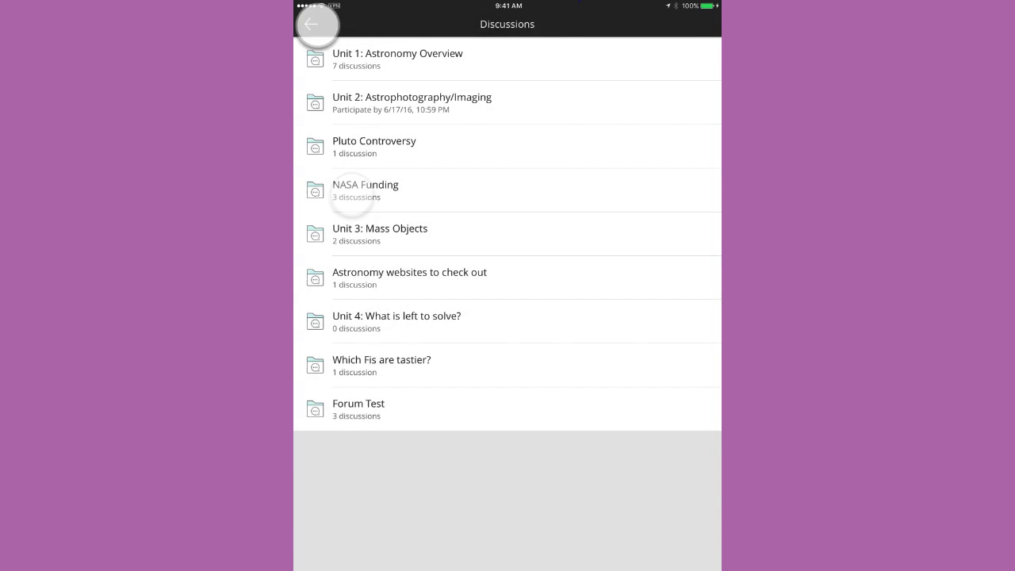
pyautogui.click(351, 192)
# Join the Introduction folder's Collaborate Session, then open Settings from the main menu.
pyautogui.click(363, 56)
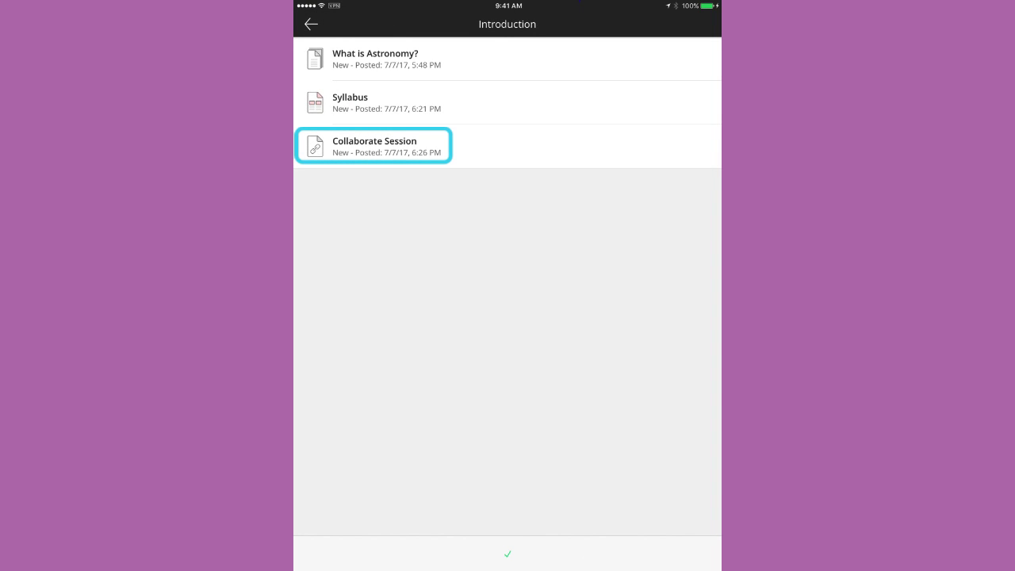
pyautogui.click(363, 142)
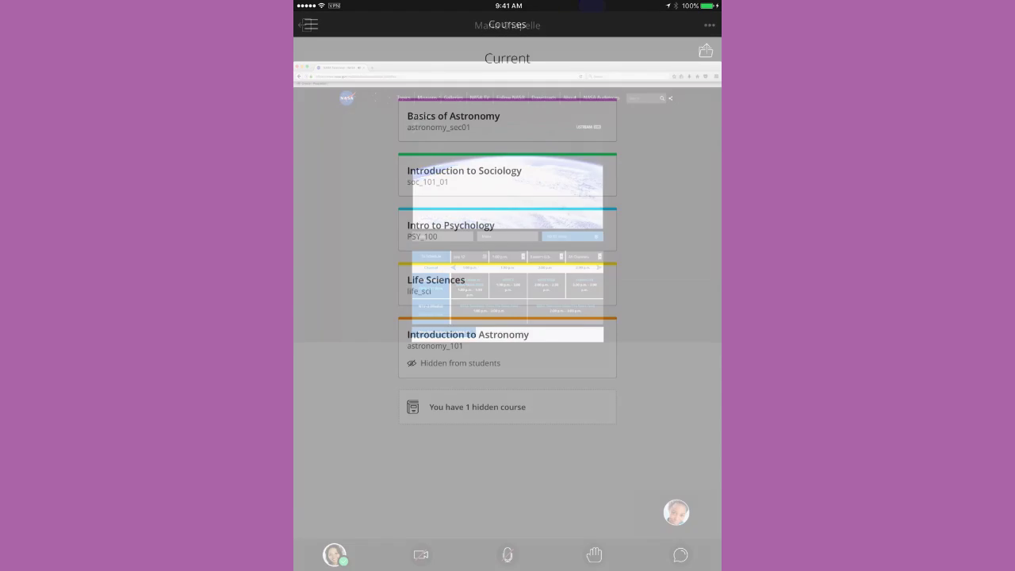
pyautogui.click(317, 27)
pyautogui.click(347, 128)
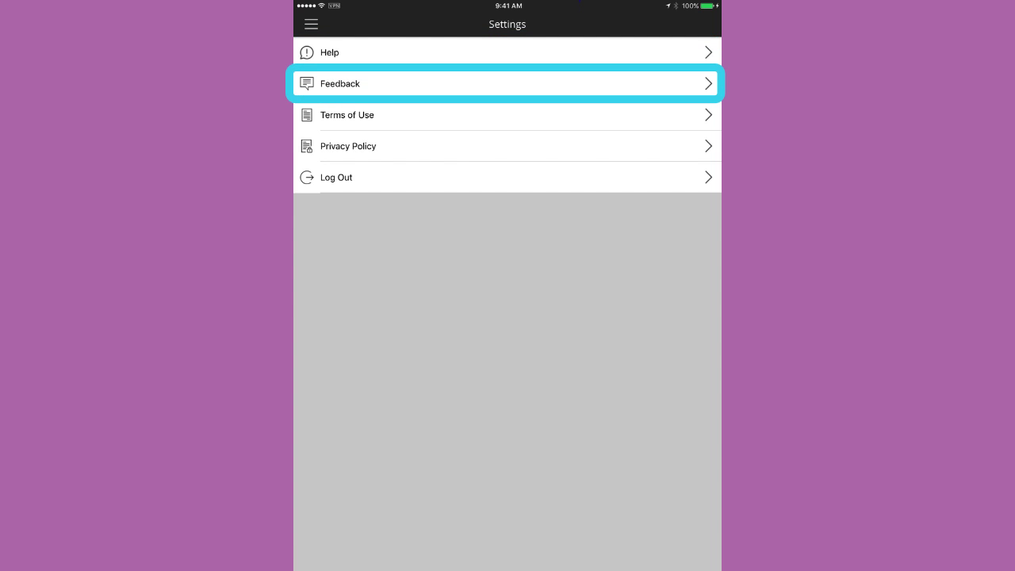
# Leave Settings and return to the Courses list via the main menu.
pyautogui.click(316, 23)
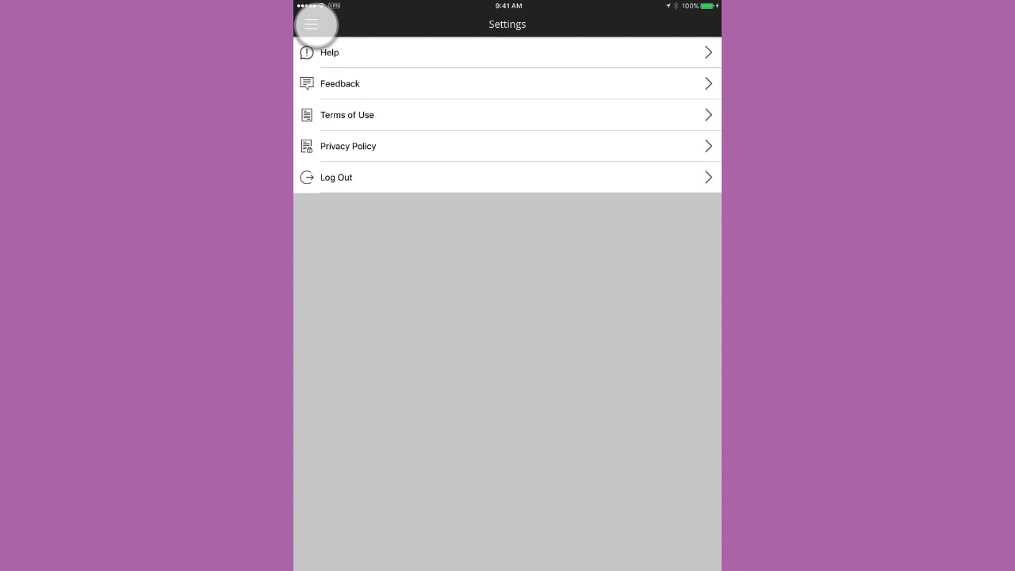
pyautogui.click(339, 93)
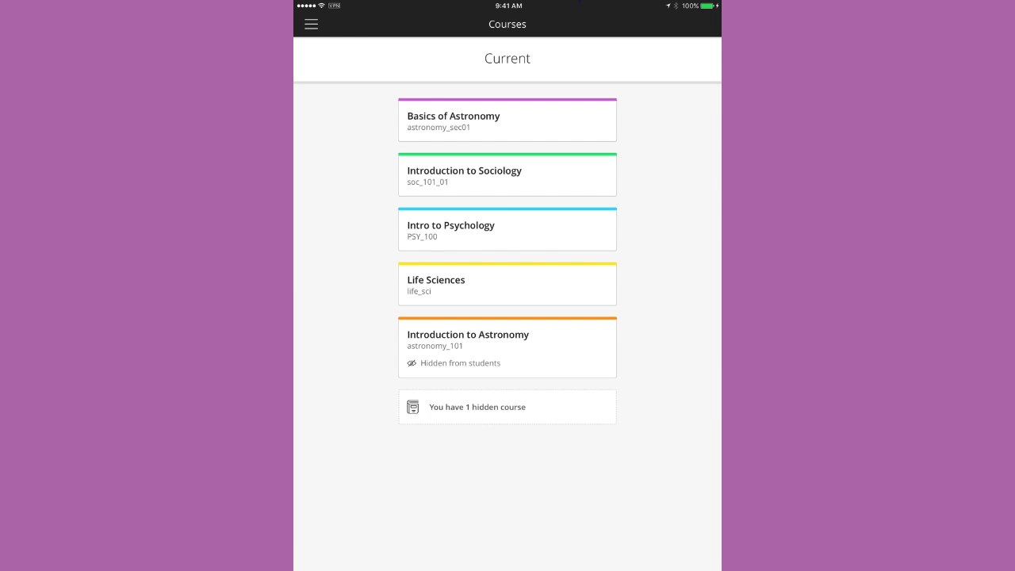